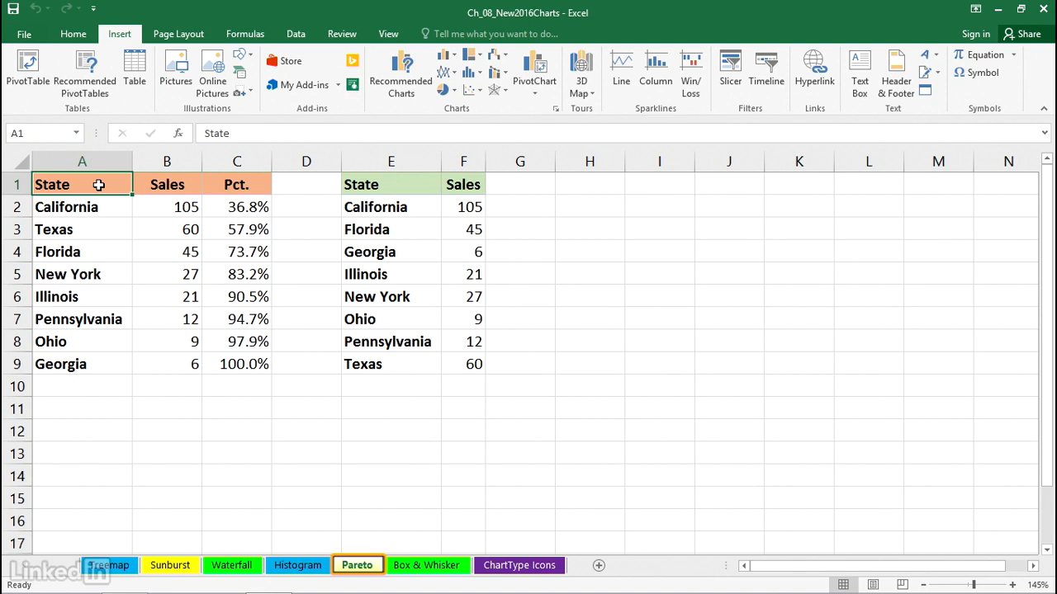
# Examine the sales figures in column B and the cumulative percentage formulas in column C.
pyautogui.click(161, 212)
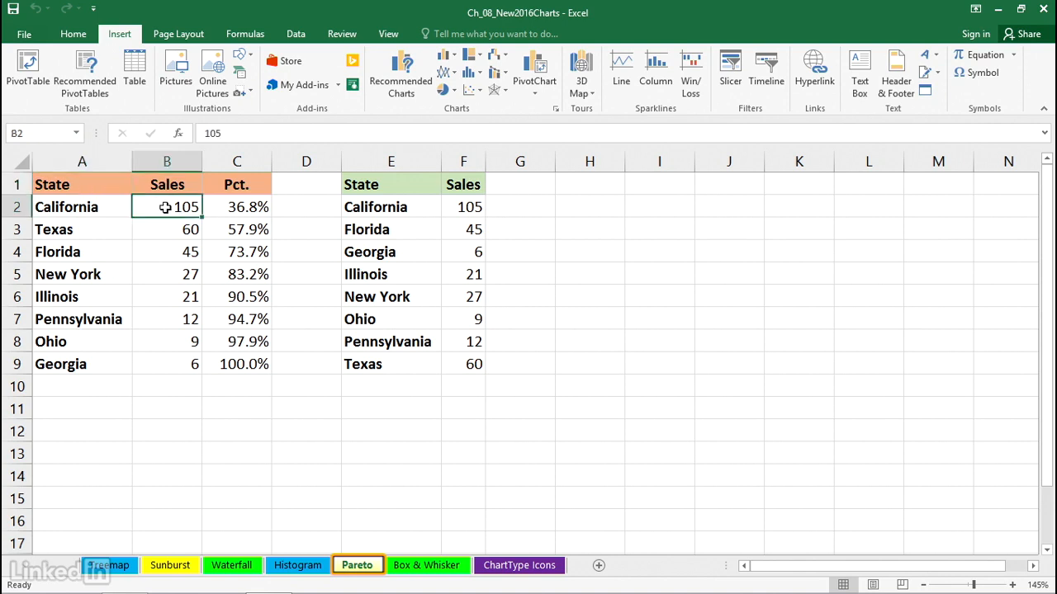
pyautogui.click(165, 226)
pyautogui.click(160, 257)
pyautogui.click(160, 278)
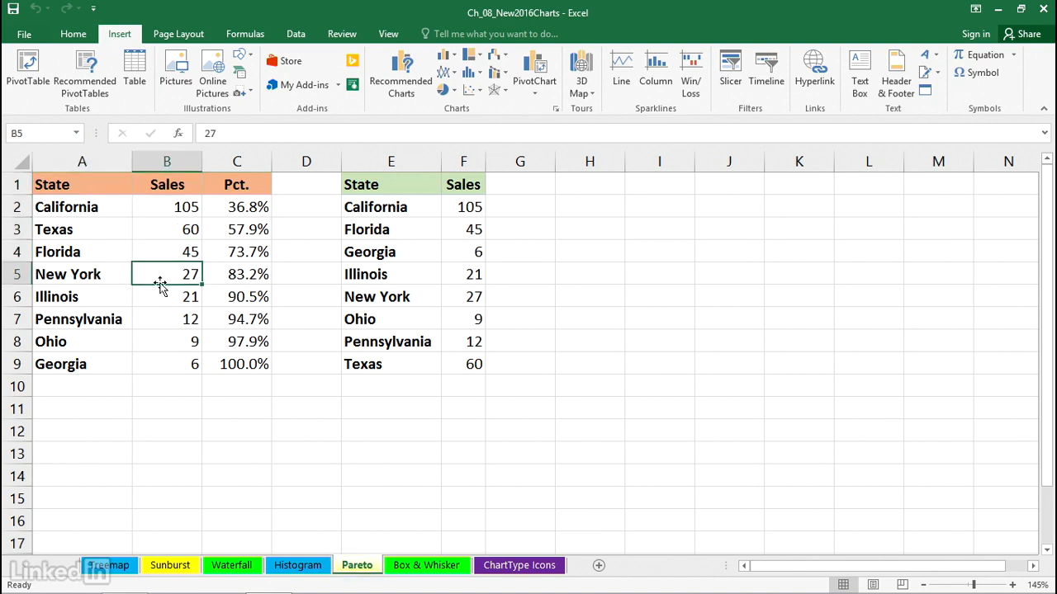
pyautogui.click(162, 313)
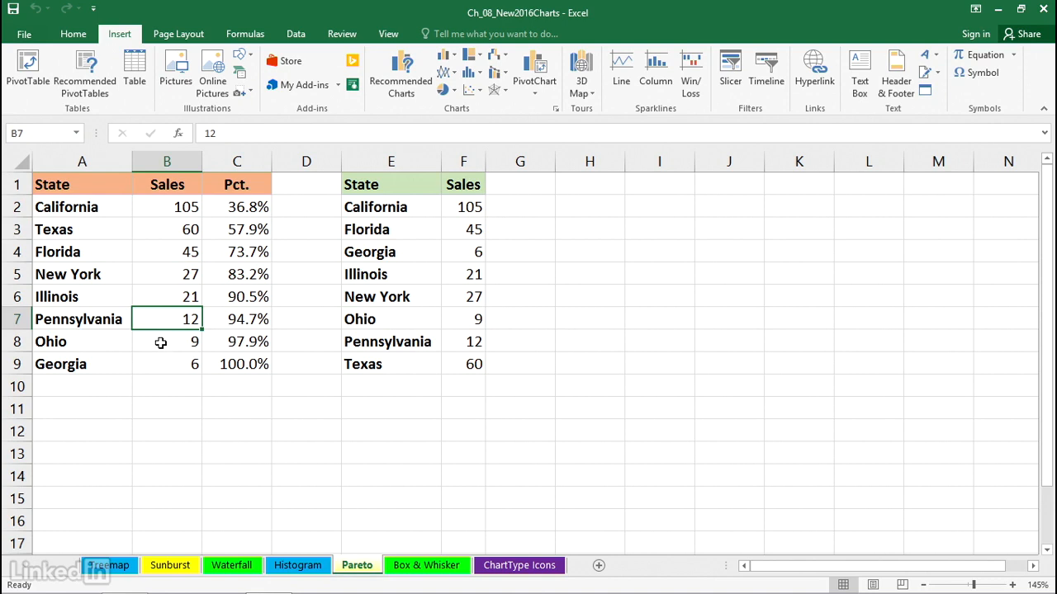
pyautogui.click(239, 207)
pyautogui.click(232, 231)
pyautogui.click(232, 252)
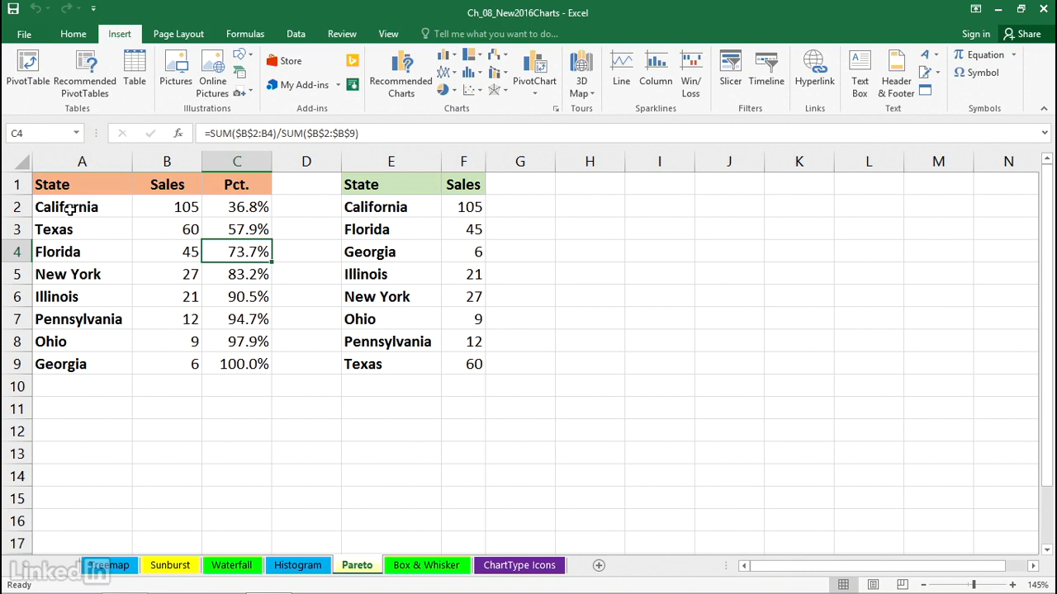
# Review the top-selling states, California through New York, and their individual sales values in the first table.
pyautogui.moveTo(80, 208); pyautogui.dragTo(164, 245)
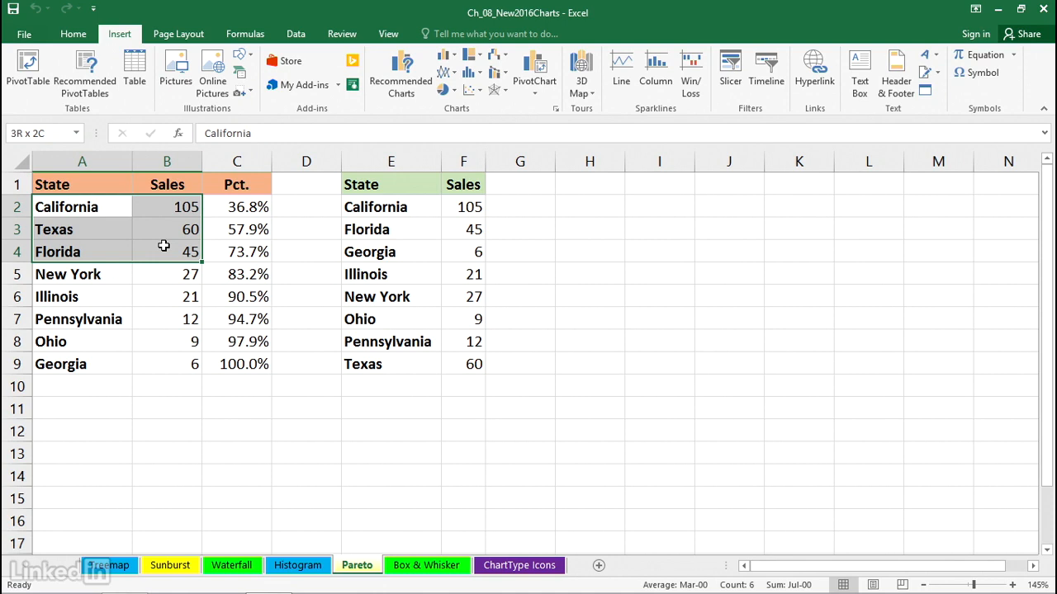
pyautogui.moveTo(163, 245); pyautogui.dragTo(164, 246)
pyautogui.moveTo(98, 207); pyautogui.dragTo(153, 271)
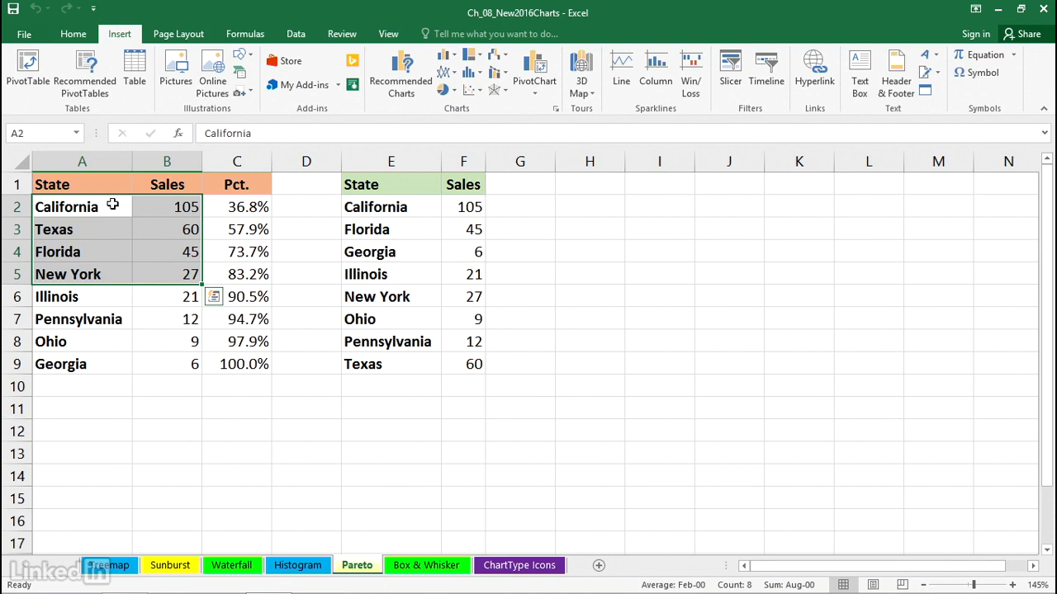
pyautogui.click(173, 208)
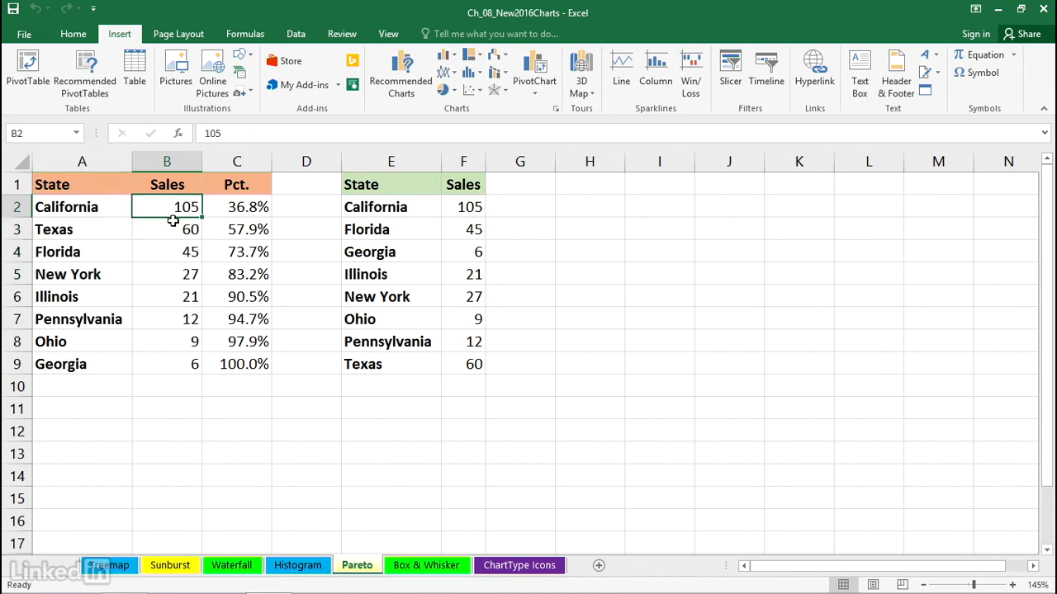
pyautogui.click(172, 230)
pyautogui.click(172, 252)
pyautogui.click(173, 274)
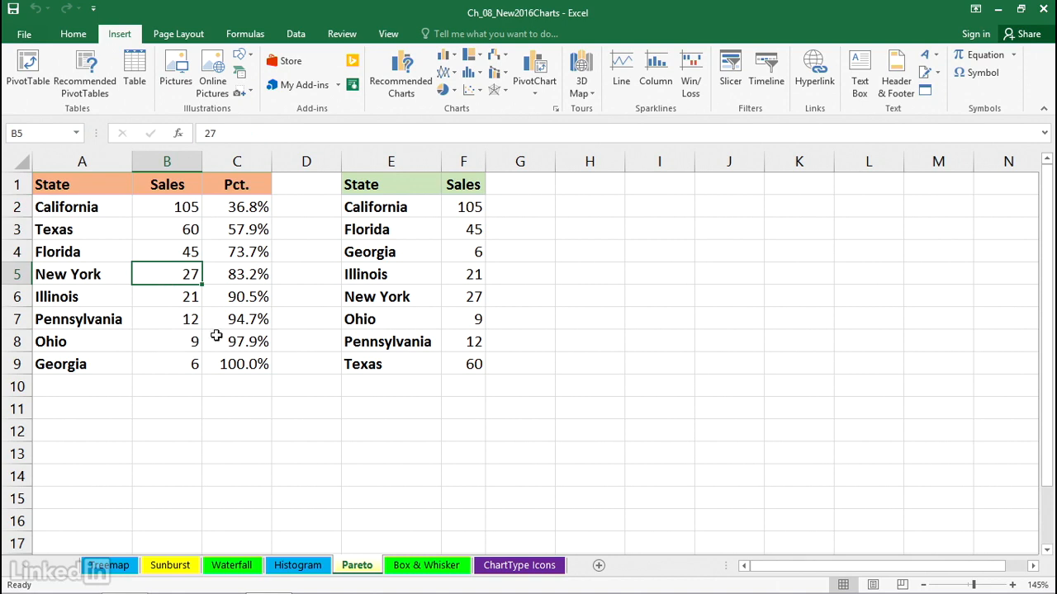
# Check the recommended charts and the full list of chart types for the State and Sales table in E1:F9.
pyautogui.click(398, 189)
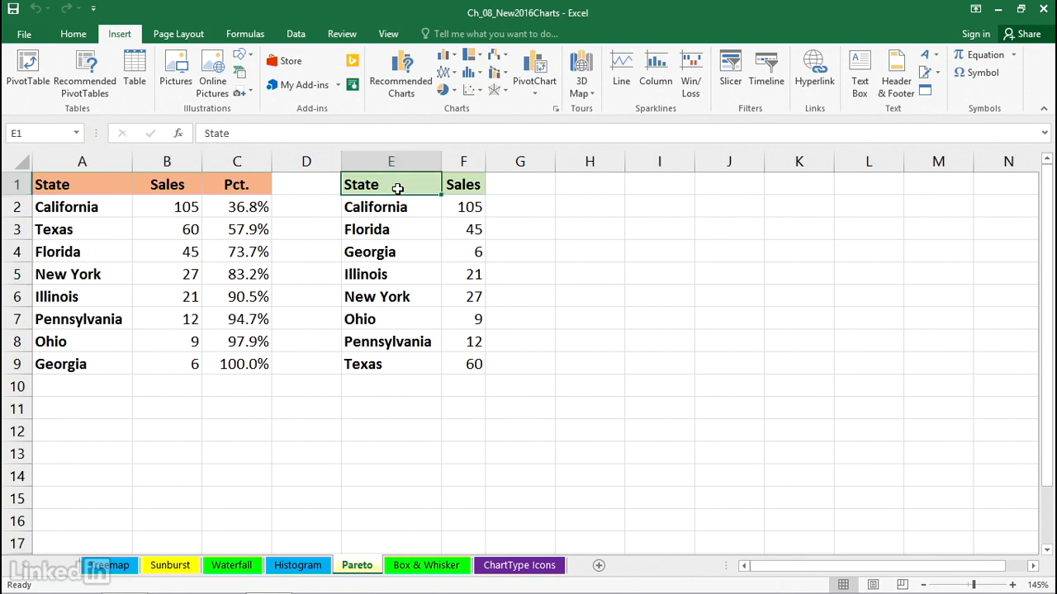
pyautogui.click(371, 206)
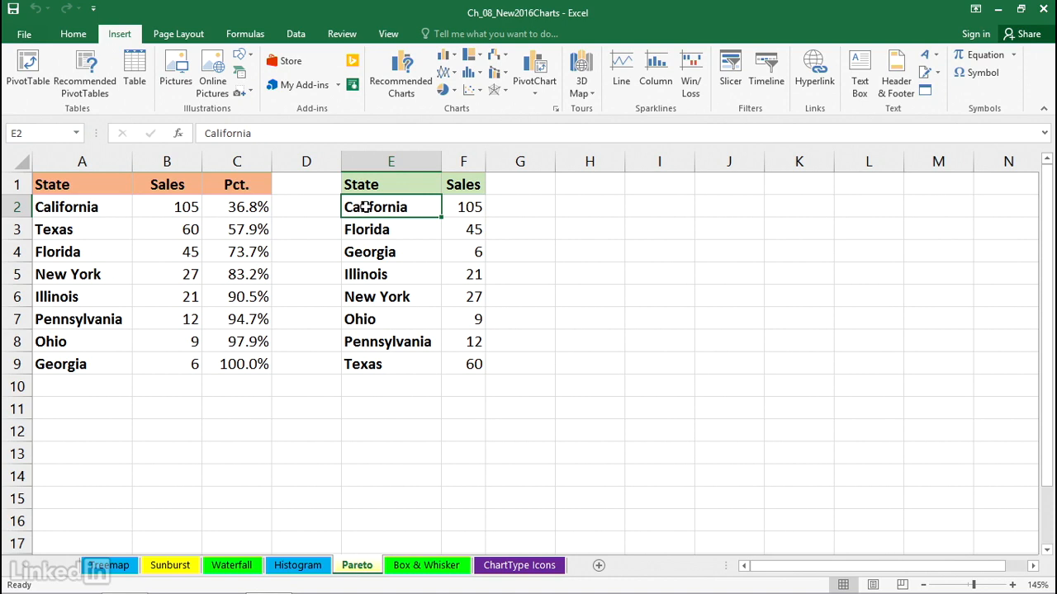
pyautogui.moveTo(379, 183); pyautogui.dragTo(469, 362)
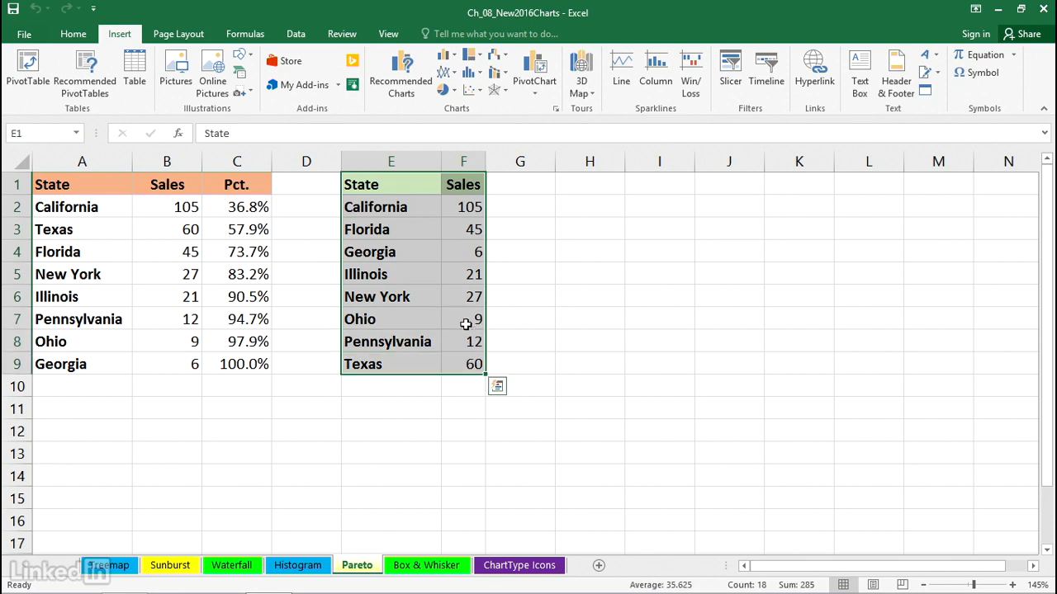
pyautogui.click(402, 206)
pyautogui.click(397, 79)
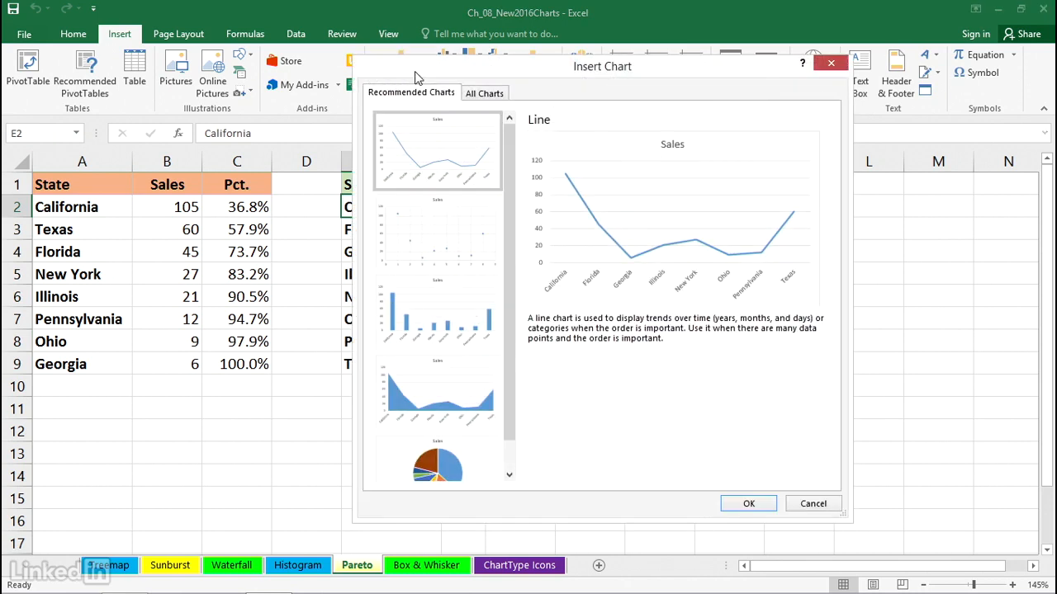
pyautogui.moveTo(411, 72); pyautogui.dragTo(556, 79)
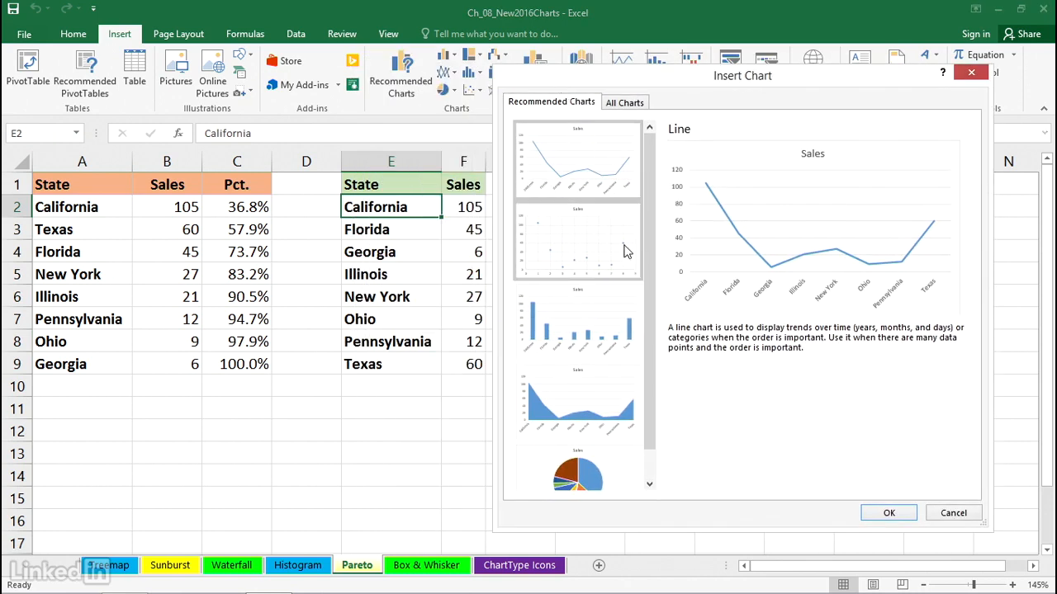
pyautogui.scroll(-2, 654, 287)
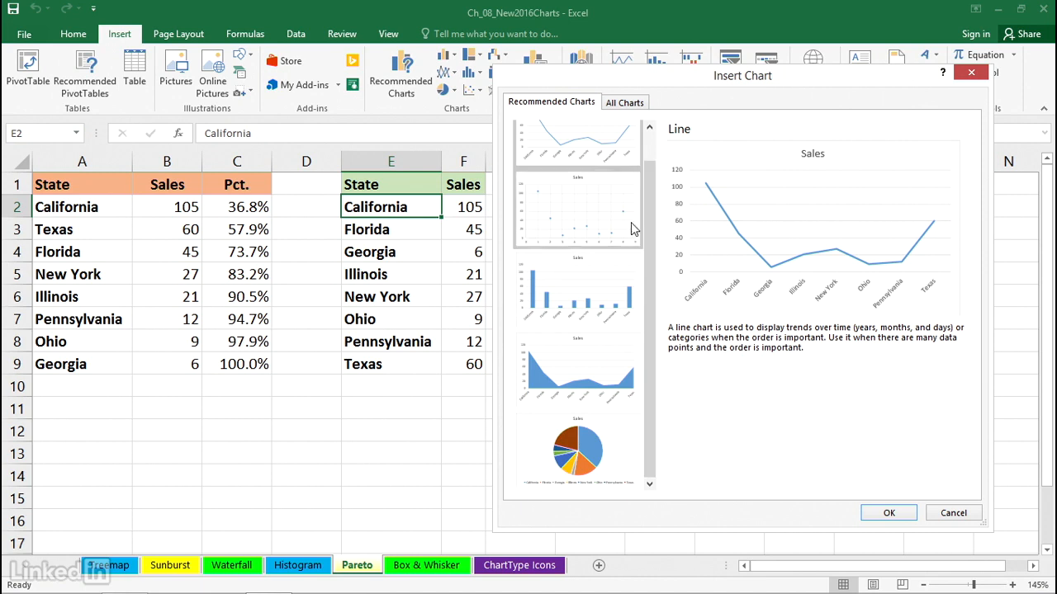
pyautogui.click(625, 105)
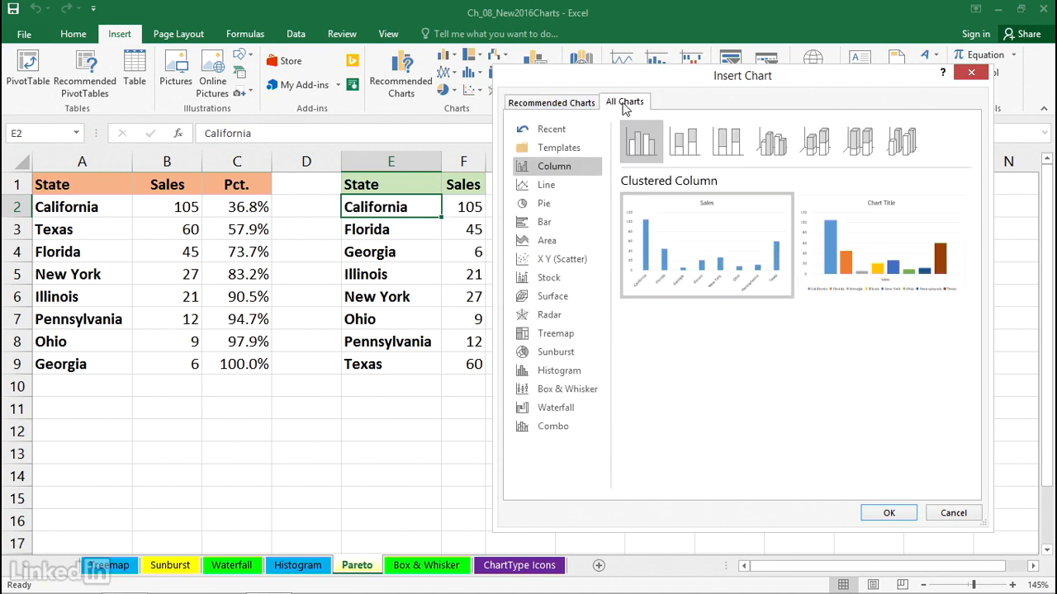
pyautogui.click(968, 78)
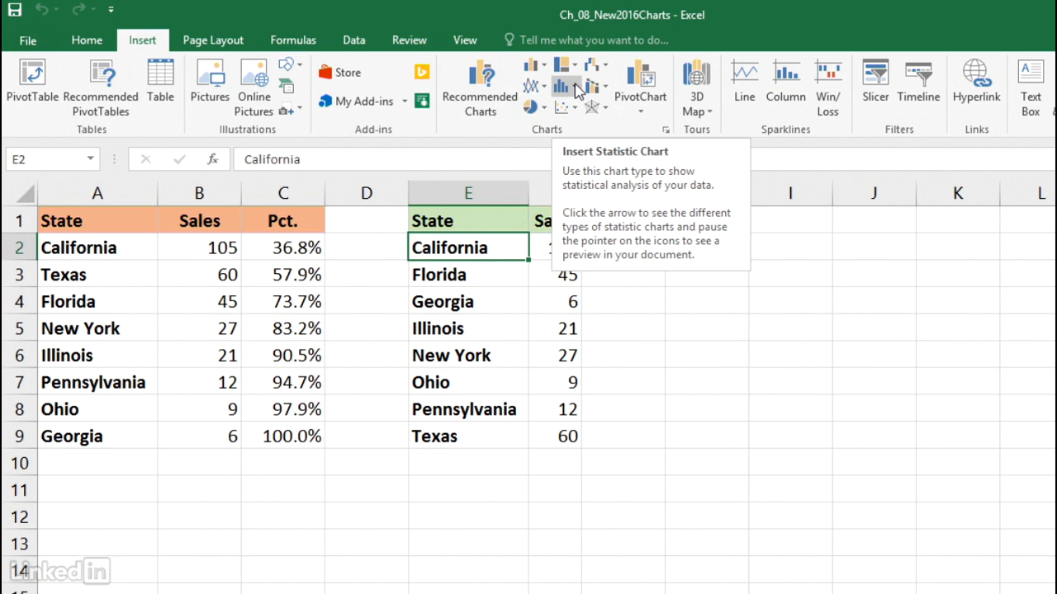
# Insert a Pareto chart from the State and Sales table in columns E and F and reposition it on the sheet.
pyautogui.click(578, 88)
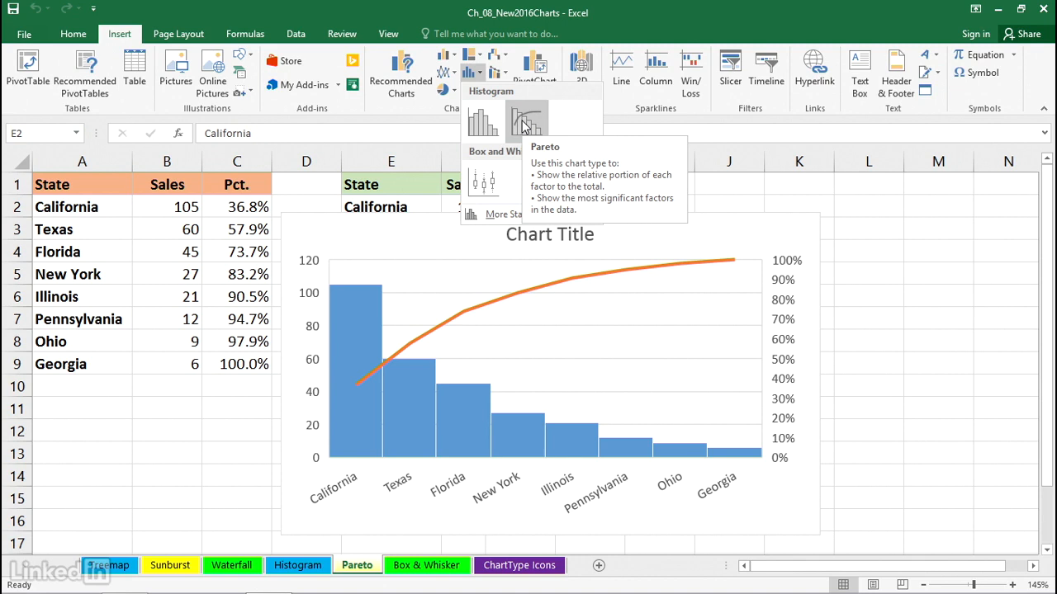
pyautogui.click(522, 122)
pyautogui.moveTo(434, 234); pyautogui.dragTo(640, 189)
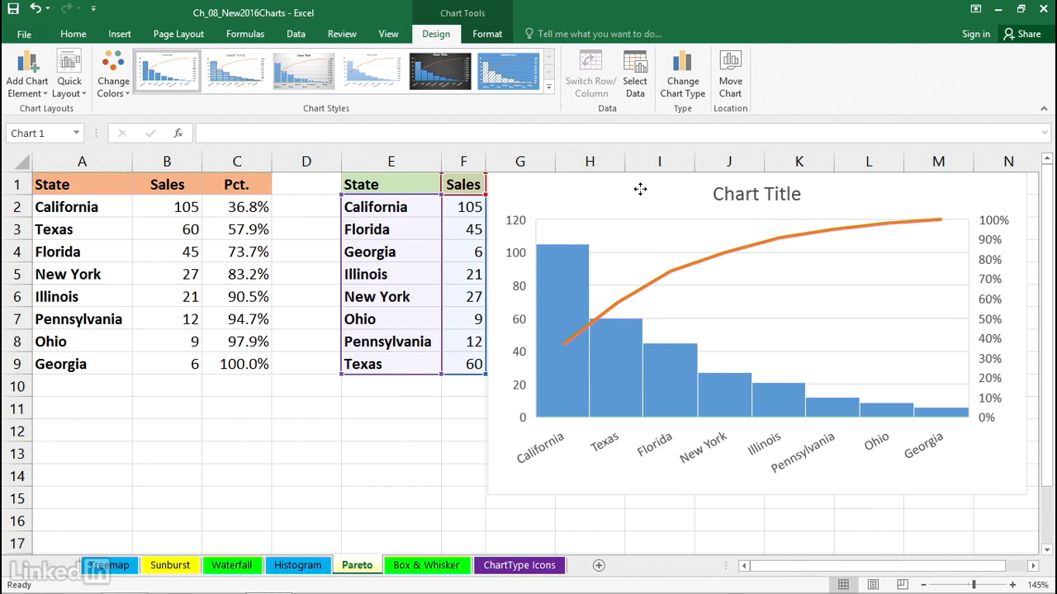
pyautogui.moveTo(640, 189); pyautogui.dragTo(461, 225)
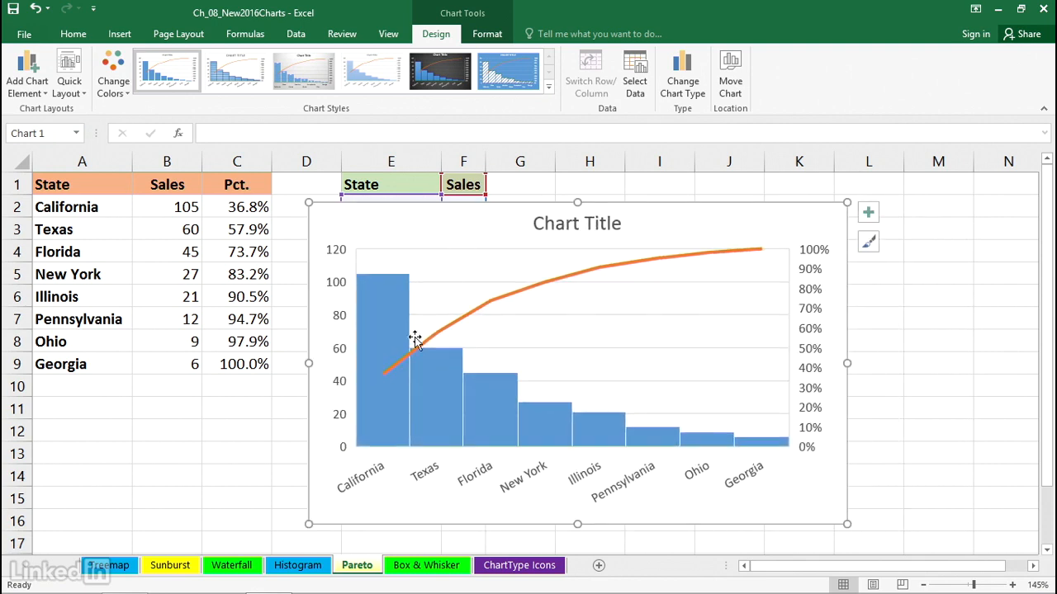
# Add data labels to the columns of the Pareto chart.
pyautogui.moveTo(440, 365)
pyautogui.click(867, 215)
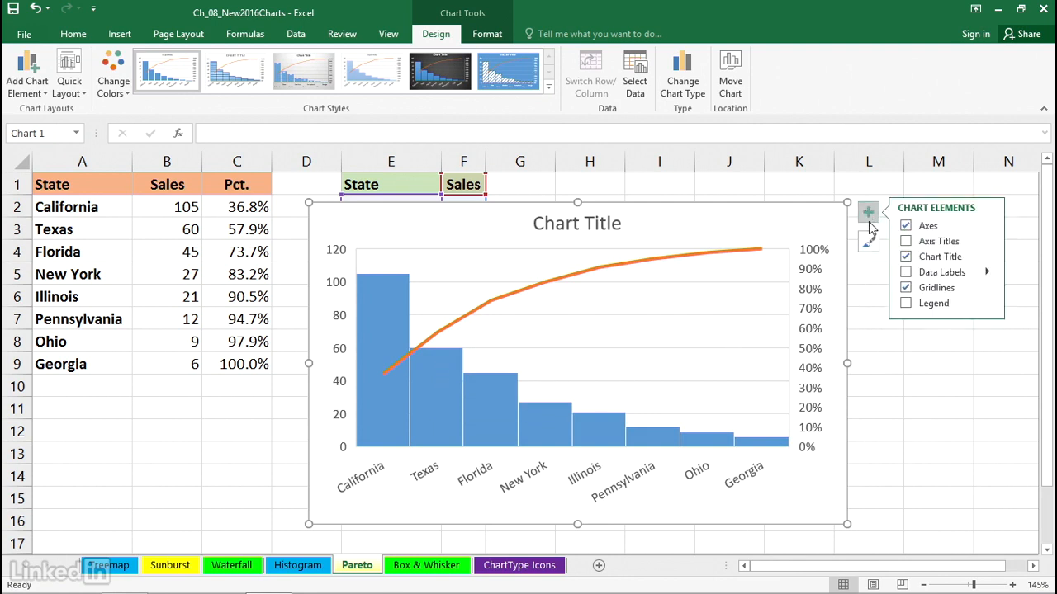
pyautogui.click(905, 272)
pyautogui.press('Escape')
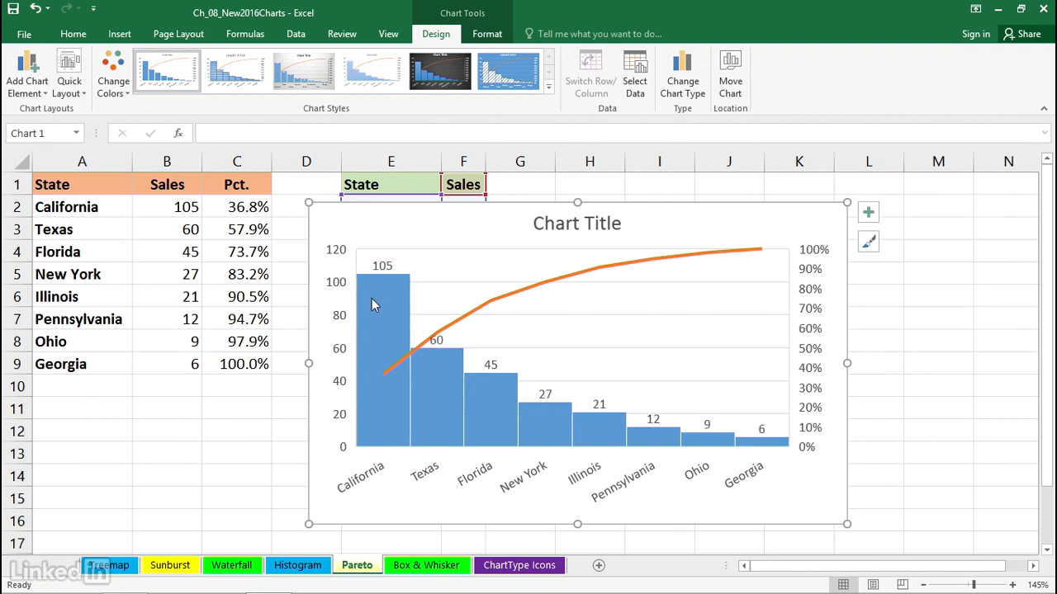
# Move the Pareto chart beside the State and Sales table, starting at column G near row 1.
pyautogui.moveTo(424, 224); pyautogui.dragTo(608, 210)
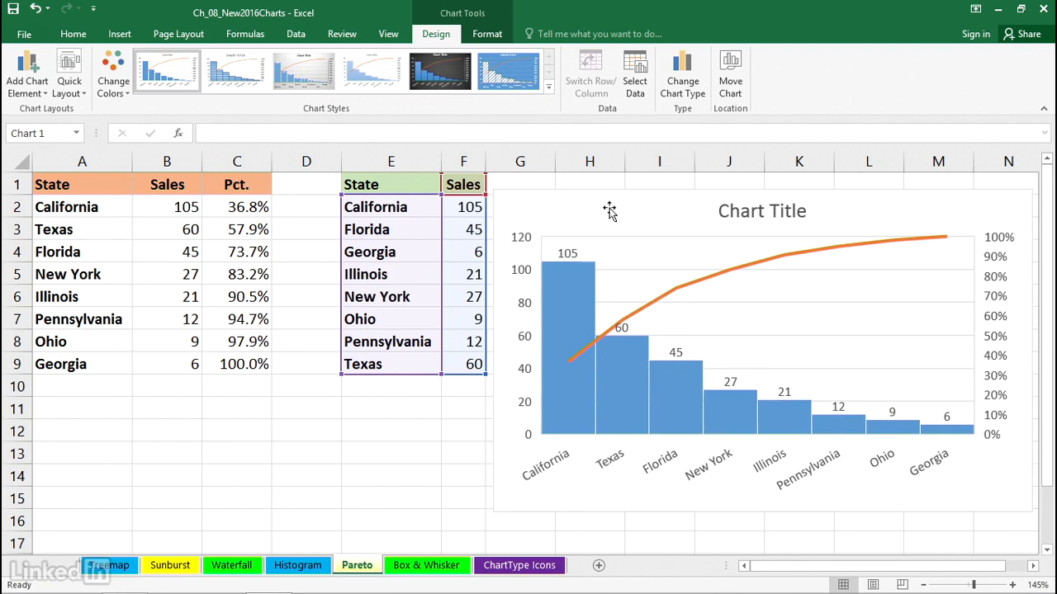
pyautogui.click(1033, 566)
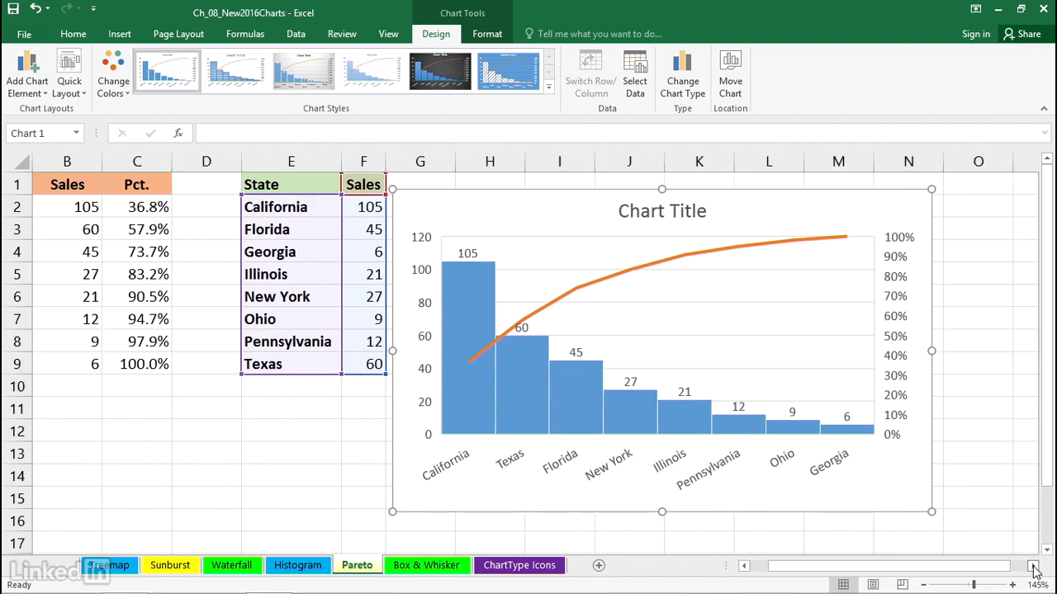
pyautogui.click(1033, 566)
pyautogui.click(1032, 566)
pyautogui.click(1033, 566)
pyautogui.moveTo(526, 212); pyautogui.dragTo(532, 204)
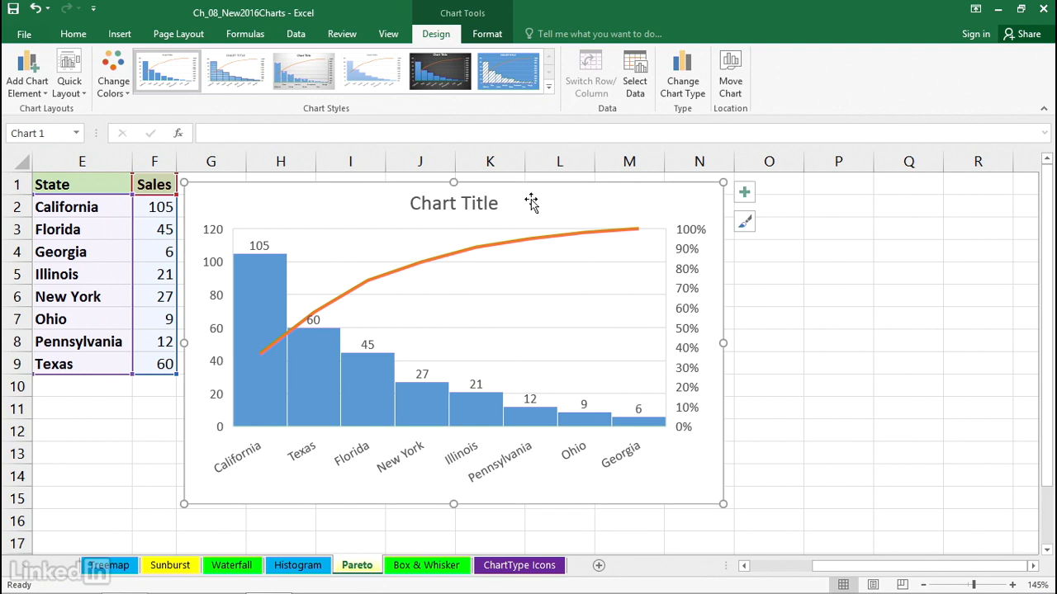
# Look at the line formatting options of the chart's Pareto line and close them without changing anything.
pyautogui.doubleClick(502, 250)
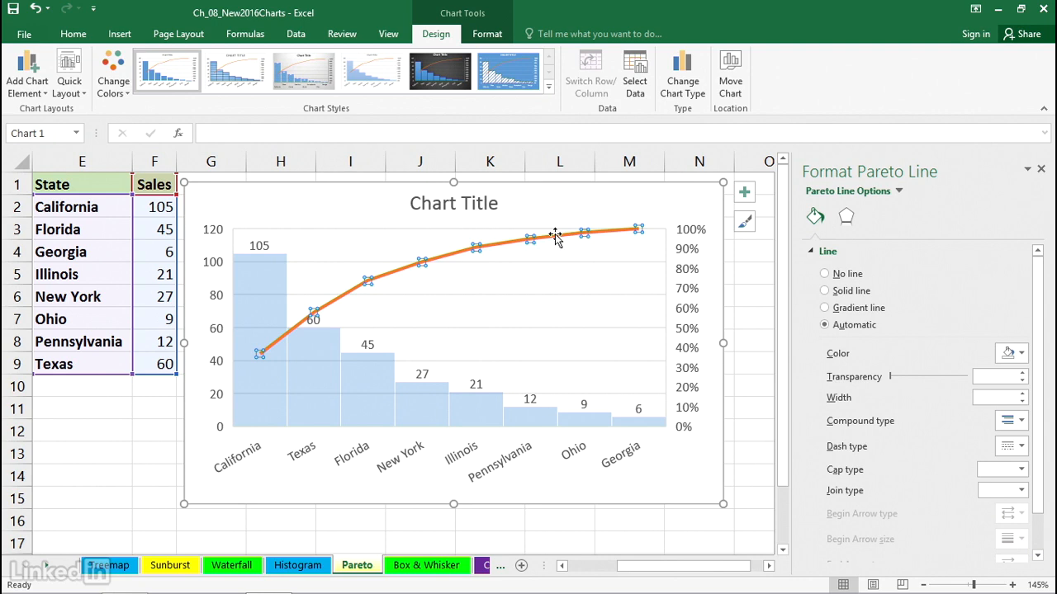
pyautogui.click(560, 205)
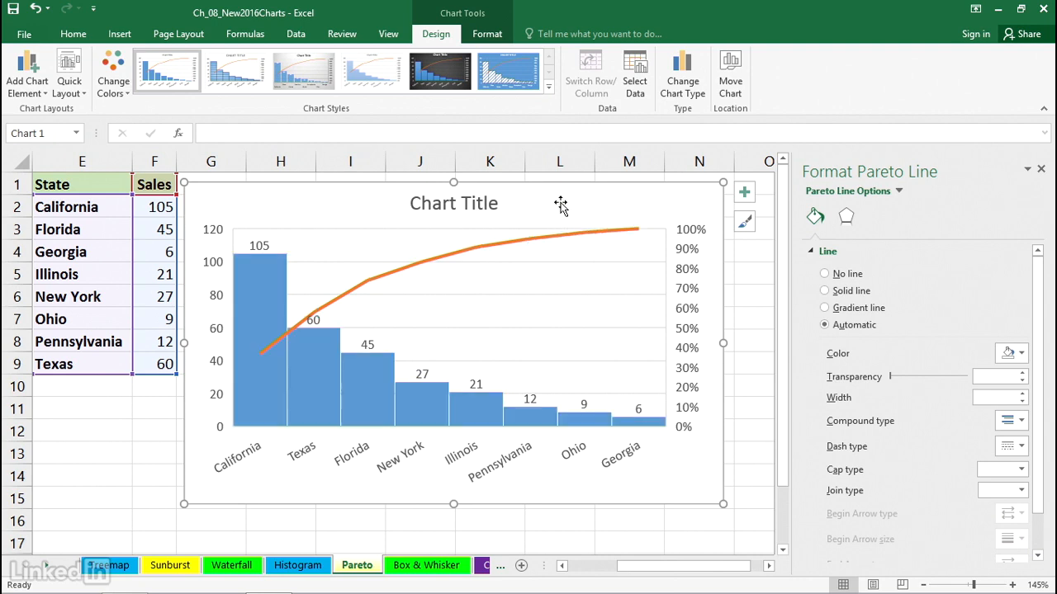
pyautogui.click(1041, 170)
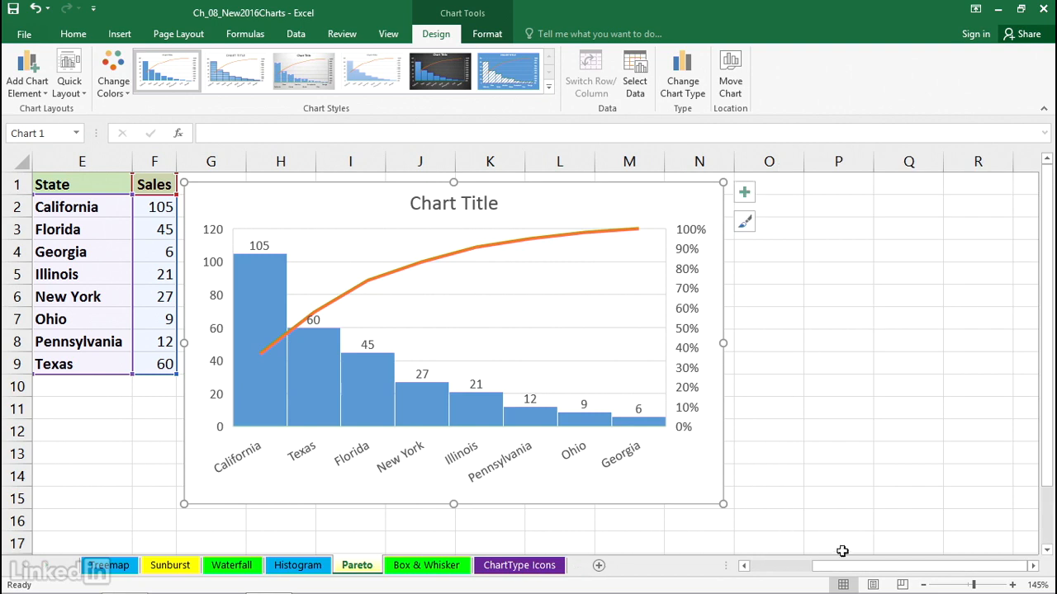
# Examine the cumulative percentage formula in cell C2 and leave it unedited.
pyautogui.moveTo(841, 568); pyautogui.dragTo(764, 570)
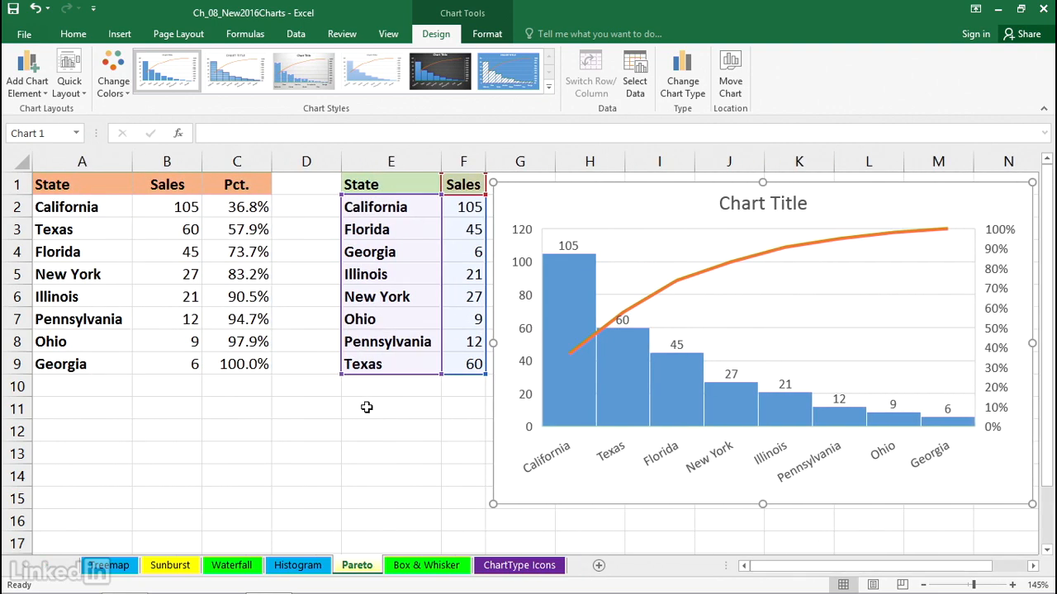
pyautogui.doubleClick(235, 207)
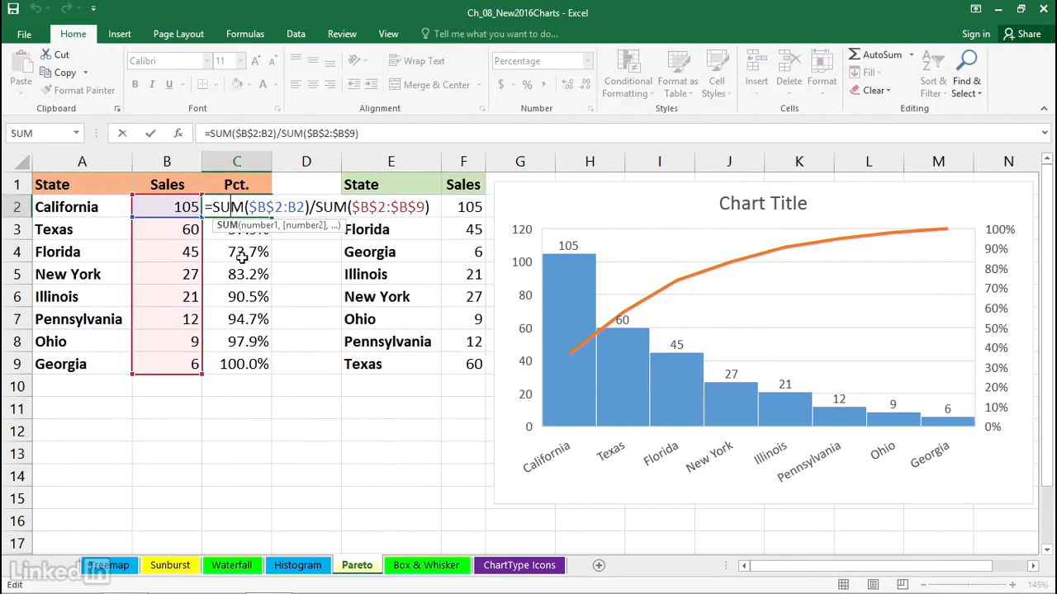
pyautogui.press('Escape')
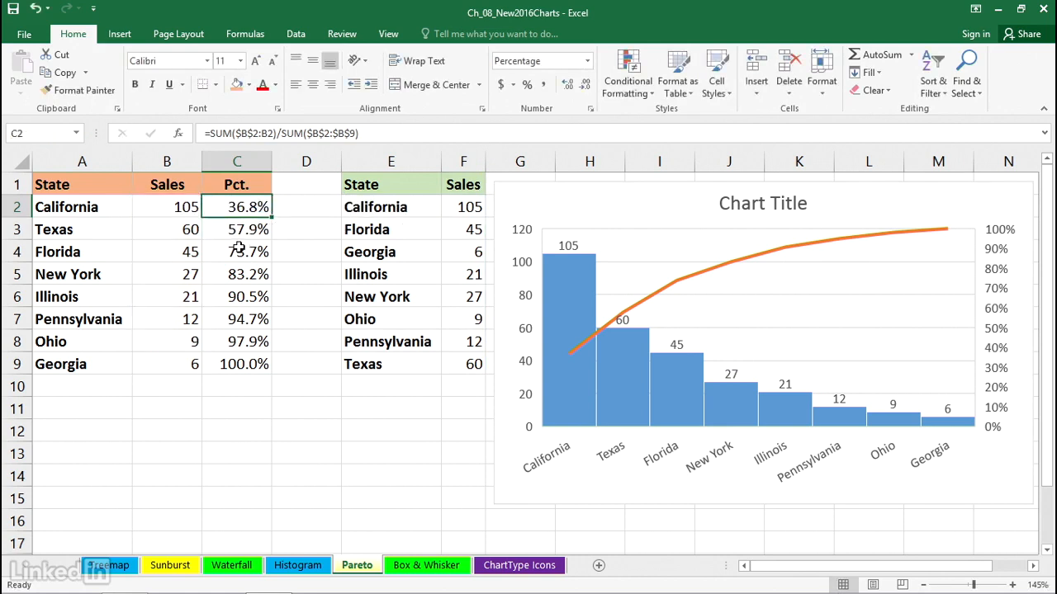
# Insert the recommended clustered column chart with a Pct. line from the table in columns A to C and add data labels.
pyautogui.click(155, 228)
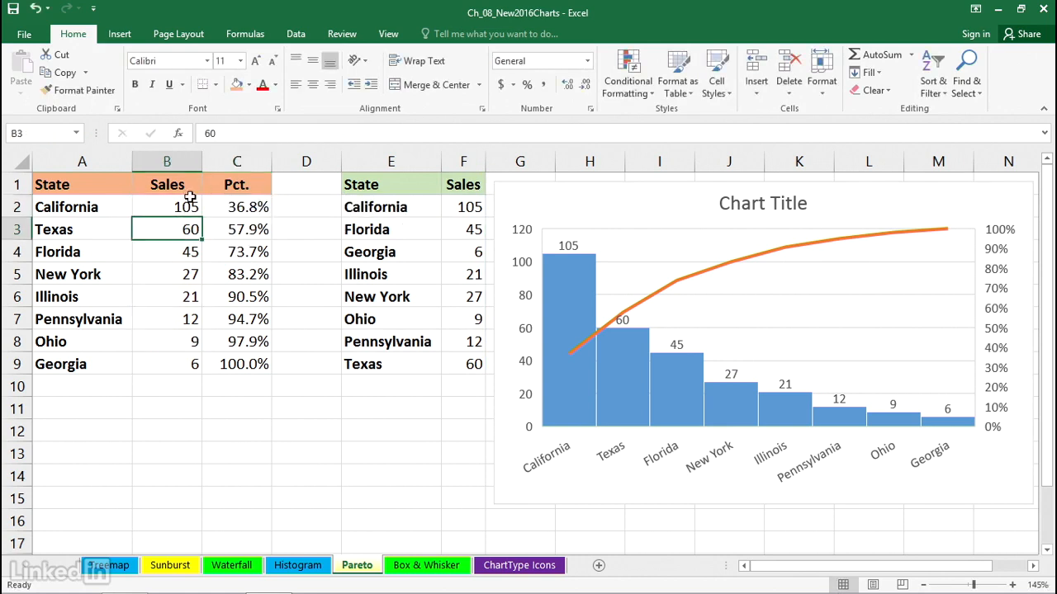
pyautogui.click(121, 35)
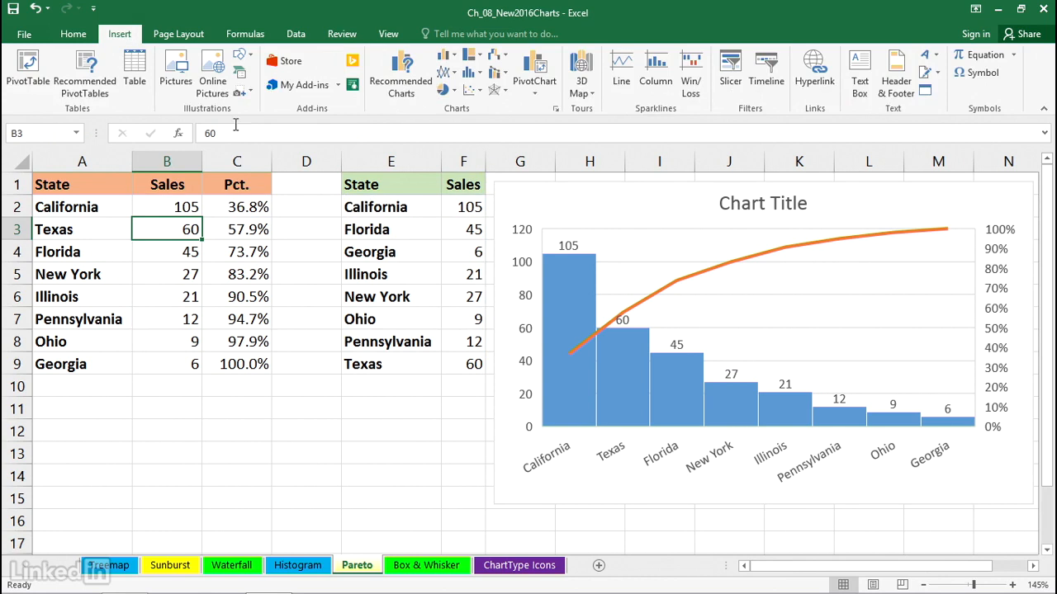
pyautogui.click(398, 77)
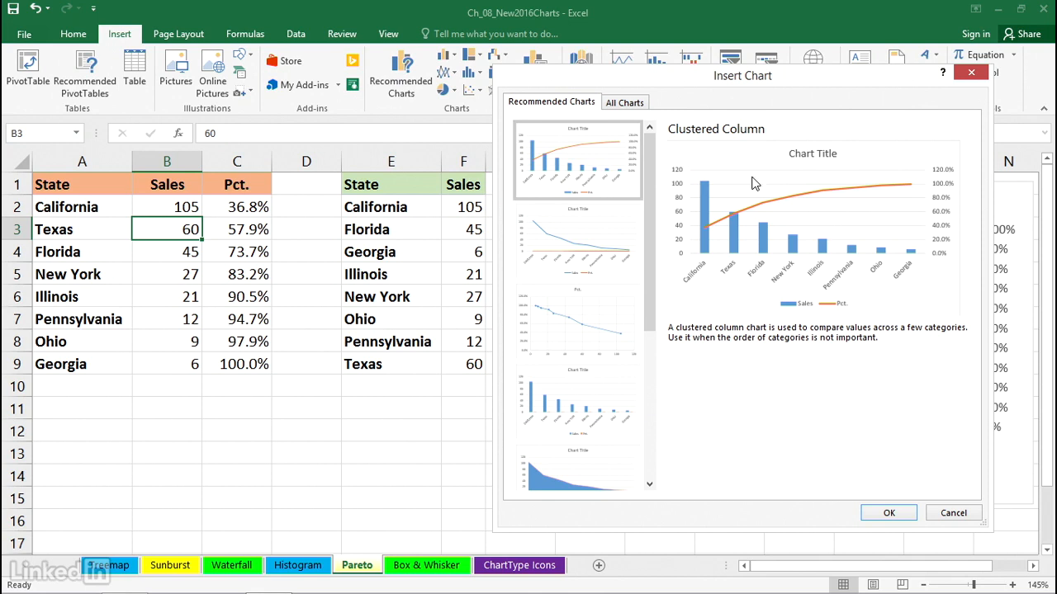
pyautogui.click(888, 512)
pyautogui.moveTo(661, 239); pyautogui.dragTo(719, 220)
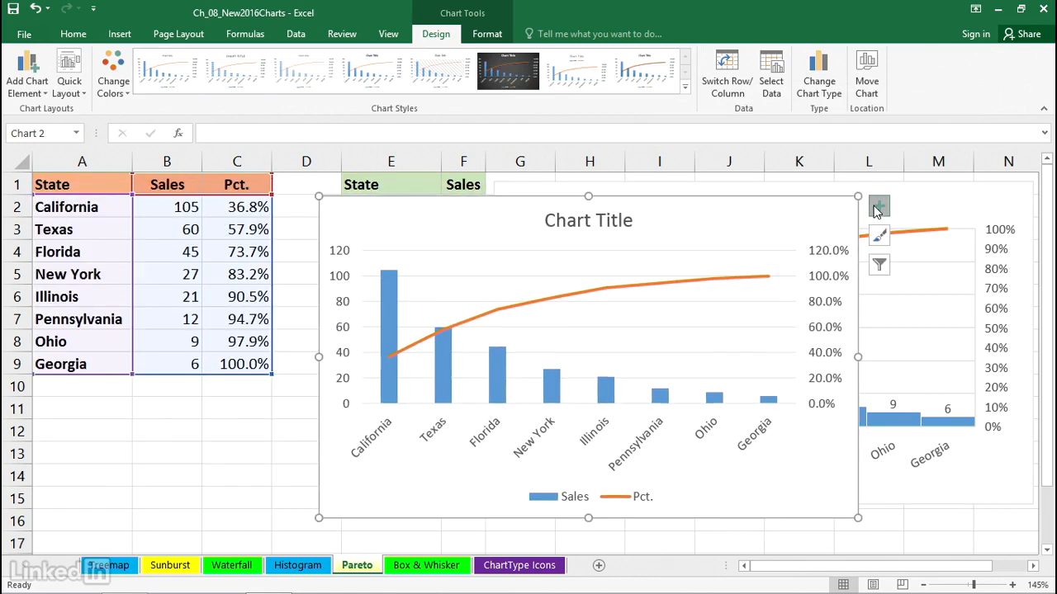
pyautogui.click(878, 206)
pyautogui.click(918, 267)
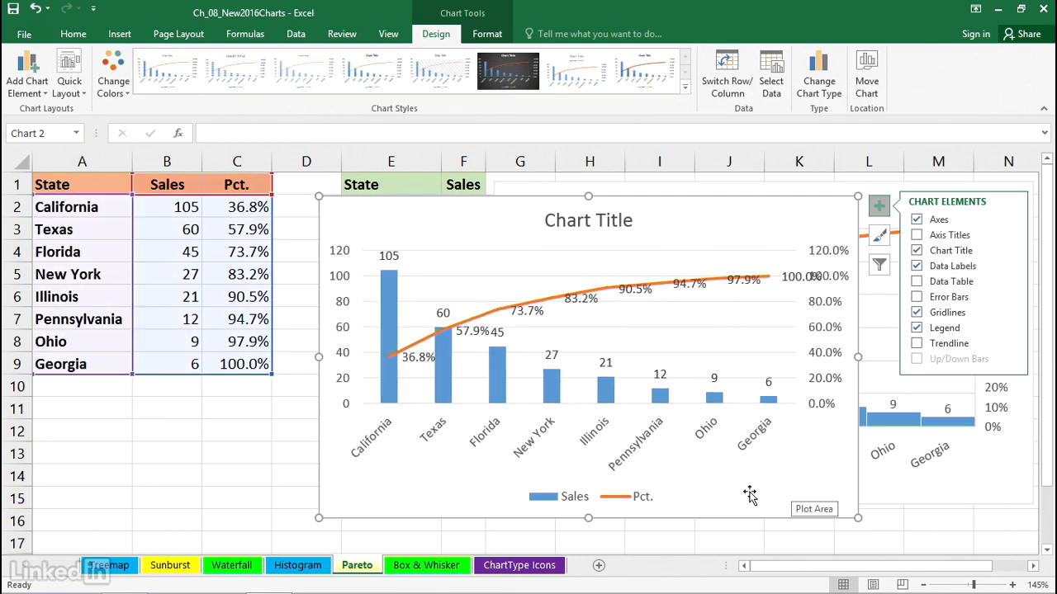
# Set the gap width of the Sales columns in the column-and-line chart to 10%.
pyautogui.moveTo(759, 220); pyautogui.dragTo(787, 211)
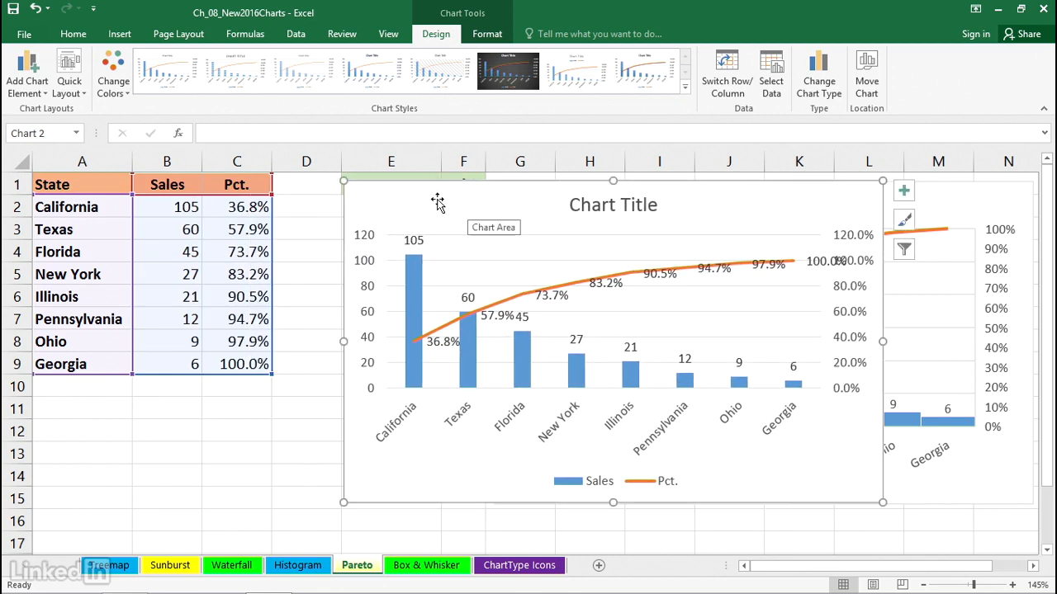
pyautogui.doubleClick(577, 376)
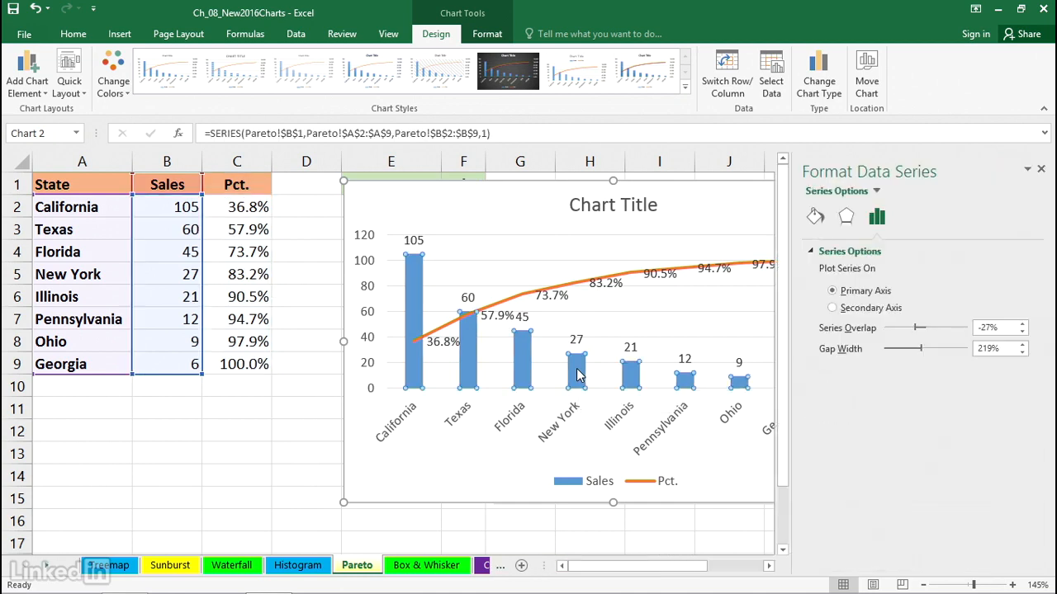
pyautogui.doubleClick(1014, 354)
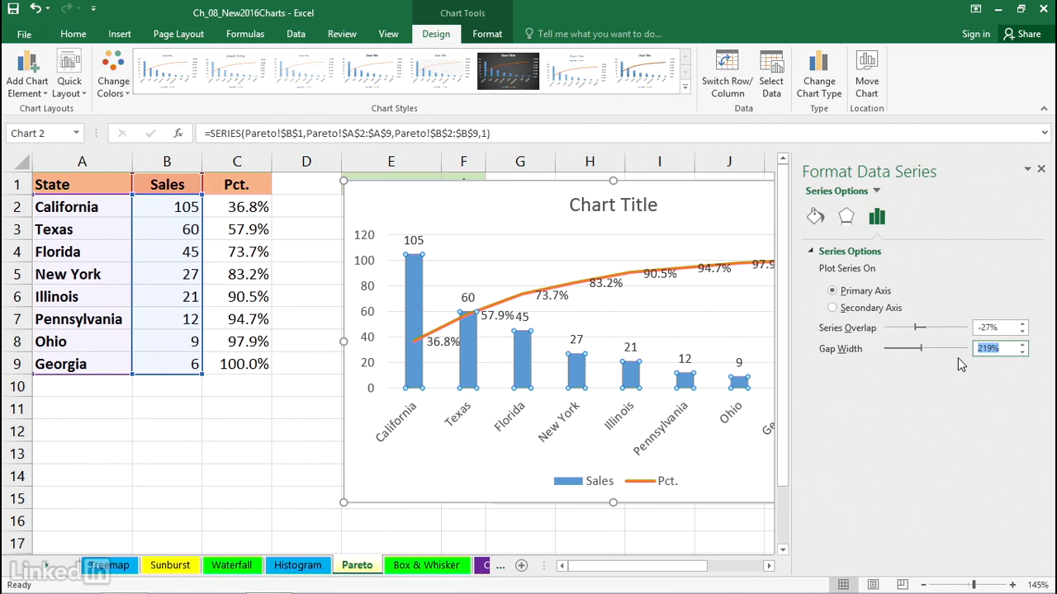
pyautogui.write('10')
pyautogui.press('Return')
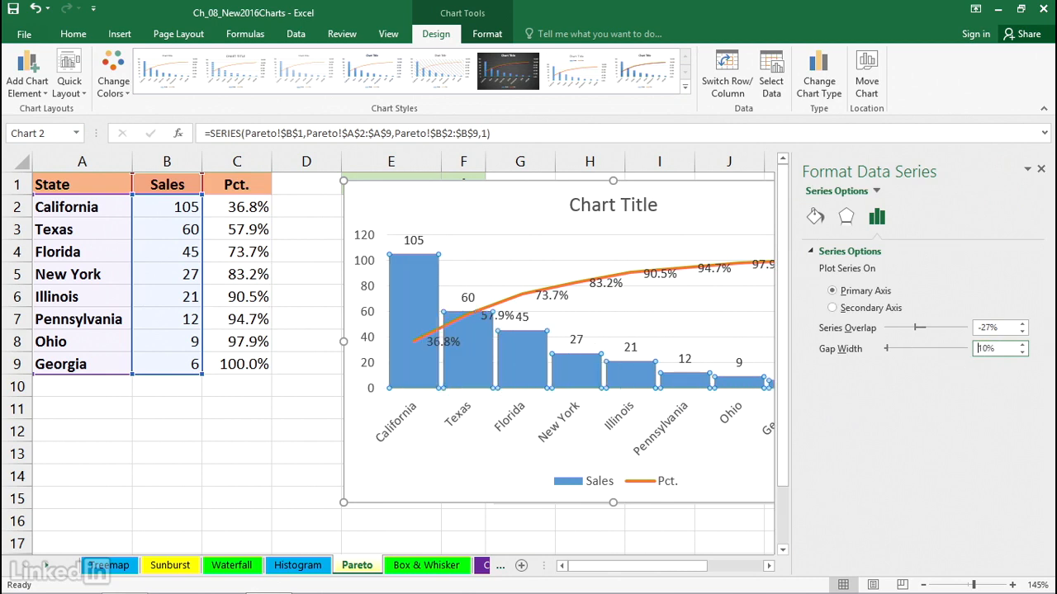
pyautogui.click(1041, 170)
# Move the column-and-line chart down over columns A to G below row 4, and shift the Pareto chart slightly toward column H.
pyautogui.moveTo(771, 207); pyautogui.dragTo(470, 289)
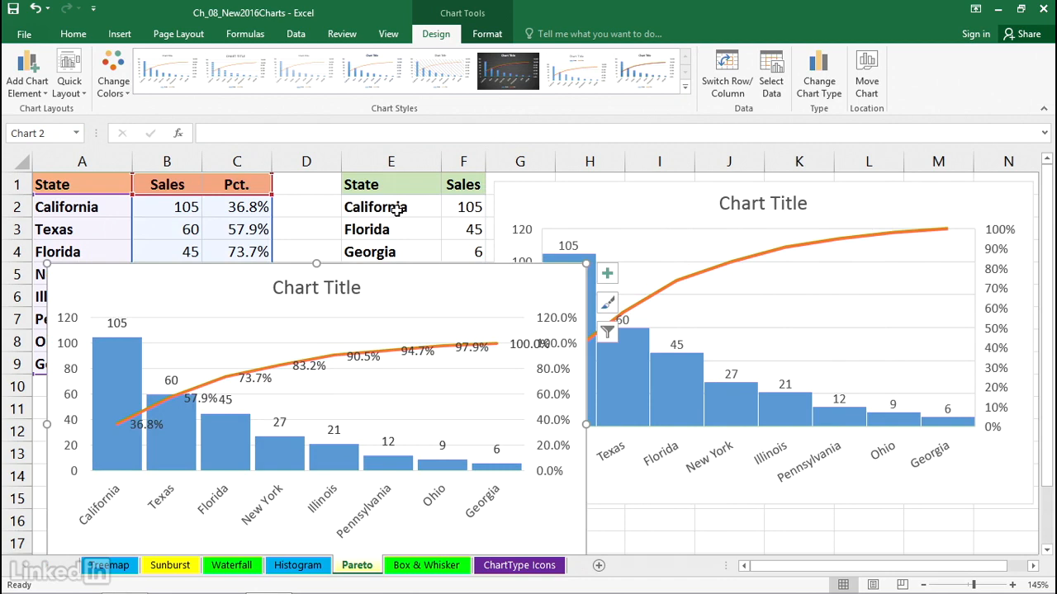
pyautogui.click(397, 210)
pyautogui.moveTo(562, 203); pyautogui.dragTo(582, 199)
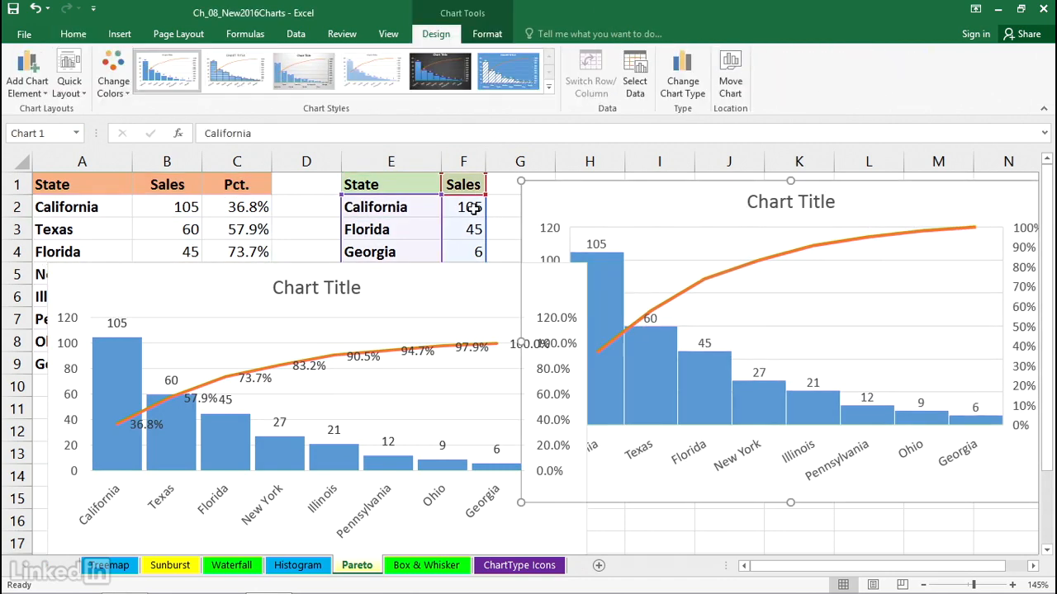
# Look at the statistical chart types available for the State and Sales table from cell F2 without inserting a chart.
pyautogui.click(471, 208)
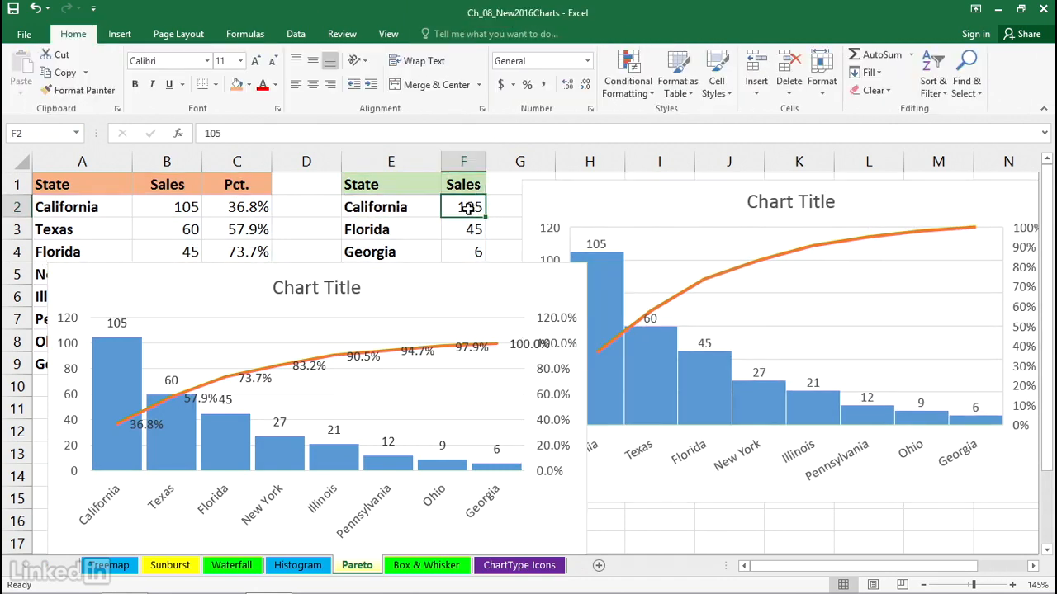
pyautogui.click(128, 33)
pyautogui.click(474, 76)
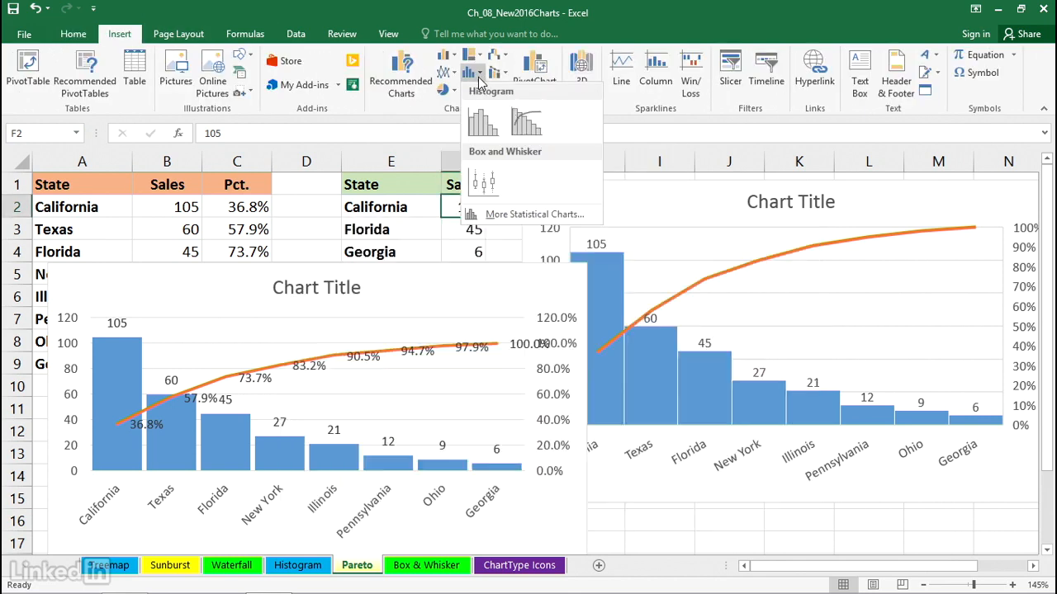
pyautogui.click(633, 132)
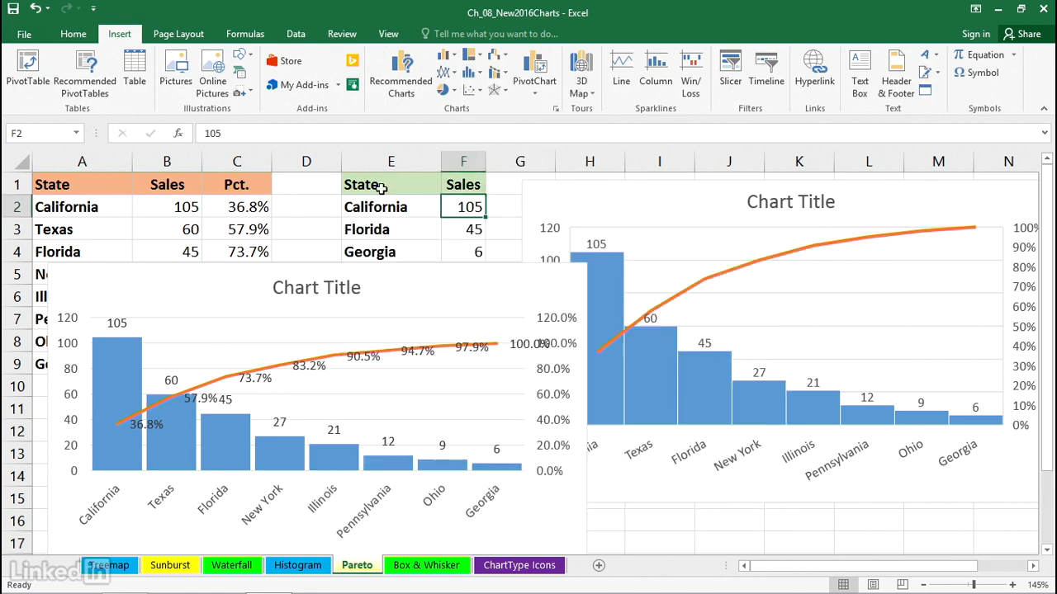
# Check the Pct. values in cells C2 to C4 and move the column-and-line chart to start near row 2 at the edge of column D.
pyautogui.click(238, 202)
pyautogui.click(139, 282)
pyautogui.moveTo(139, 283); pyautogui.dragTo(472, 332)
pyautogui.click(233, 230)
pyautogui.click(230, 206)
pyautogui.click(232, 230)
pyautogui.click(236, 248)
pyautogui.moveTo(570, 331); pyautogui.dragTo(446, 220)
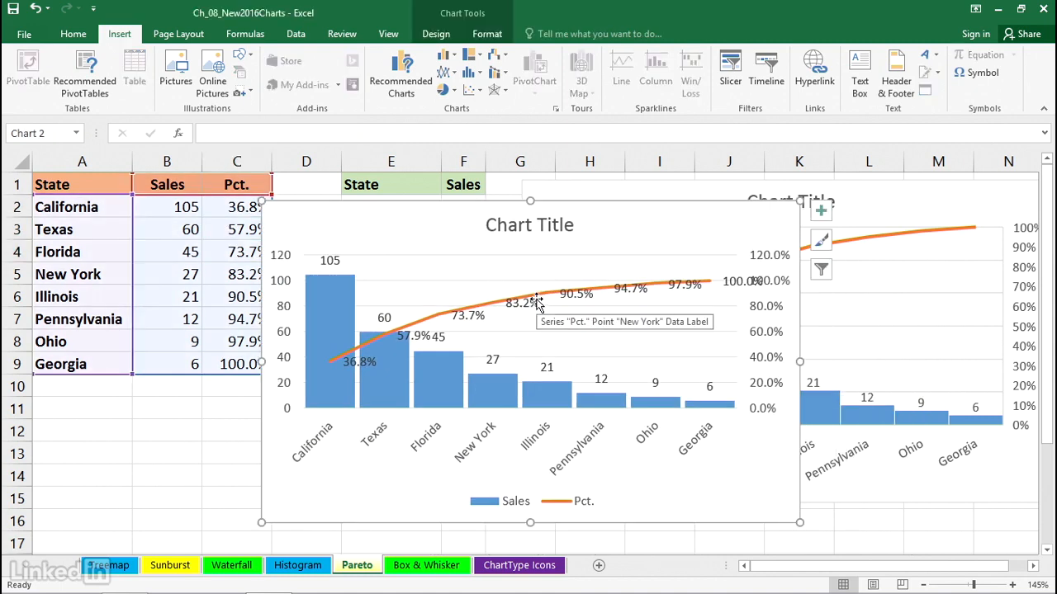